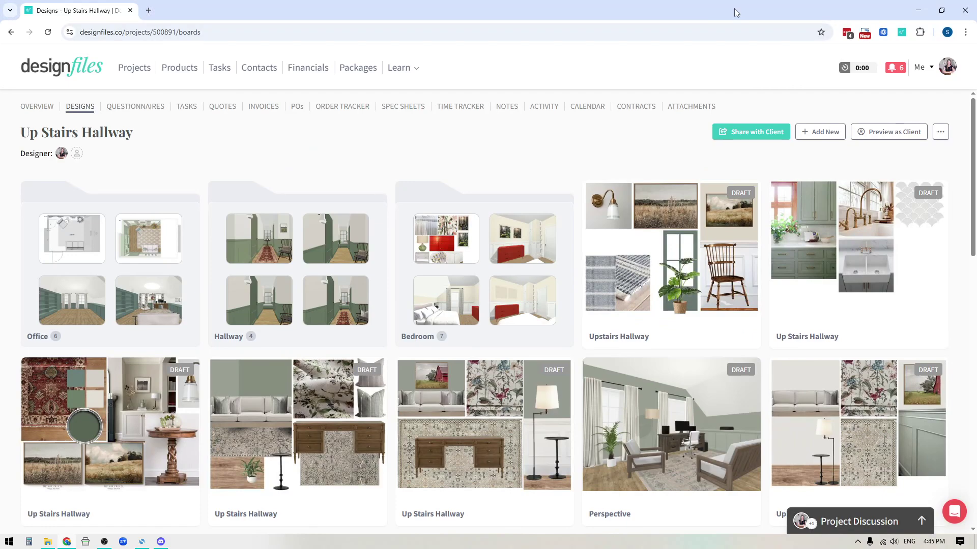
Drag the desk-and-floral-wallpaper Up Stairs Hallway board to the first slot of the row below the folders
scroll(630, 271, down, 4)
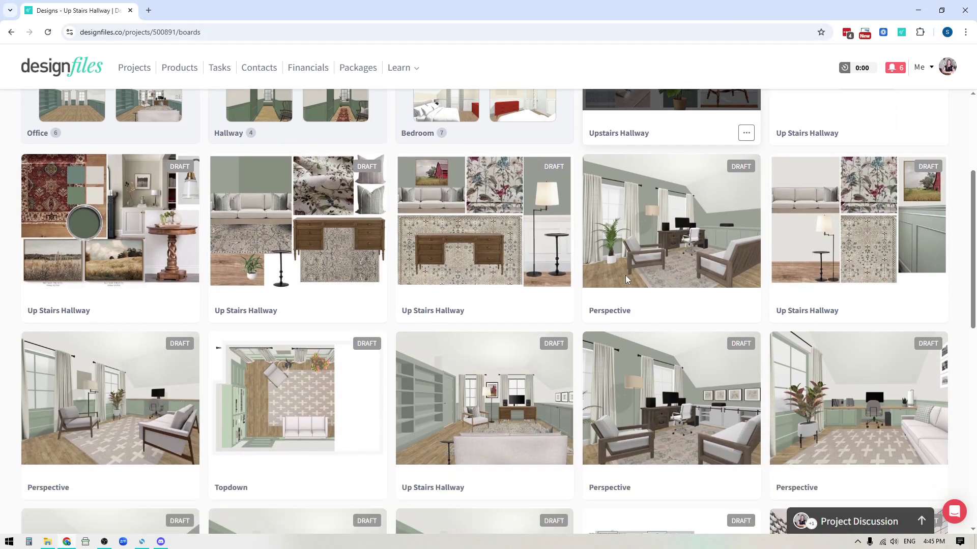
scroll(625, 275, up, 4)
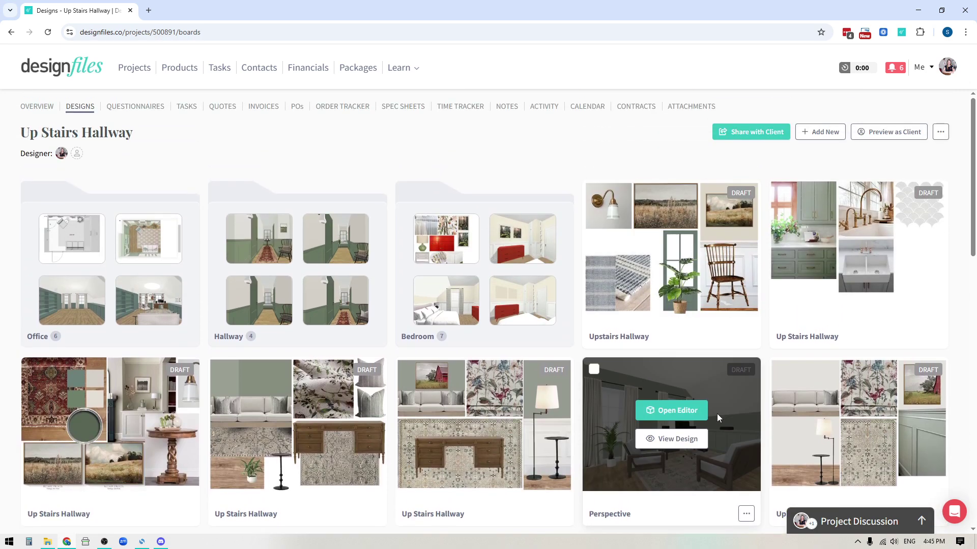
drag(416, 445, 87, 418)
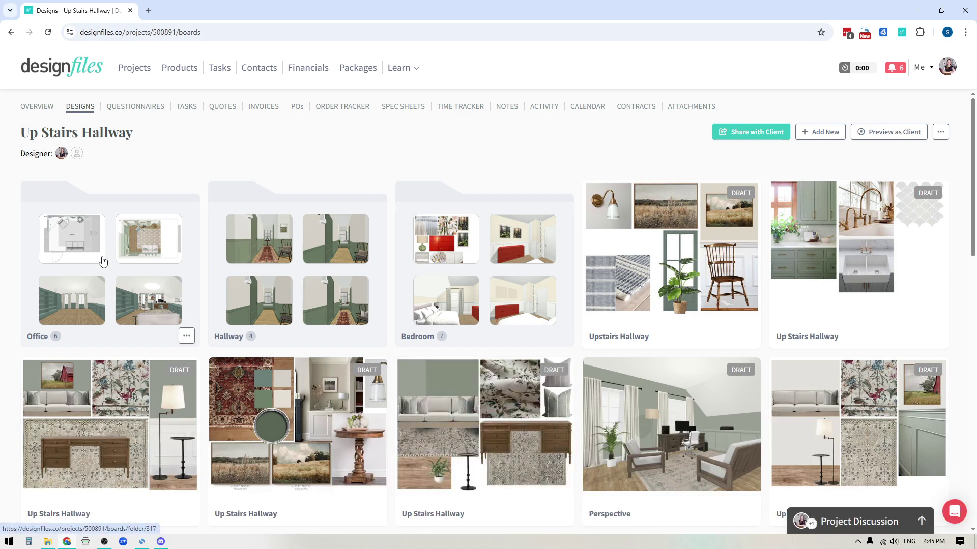
Move the Perspective office render from the fourth slot to the third, ahead of the sofa board
scroll(412, 203, down, 3)
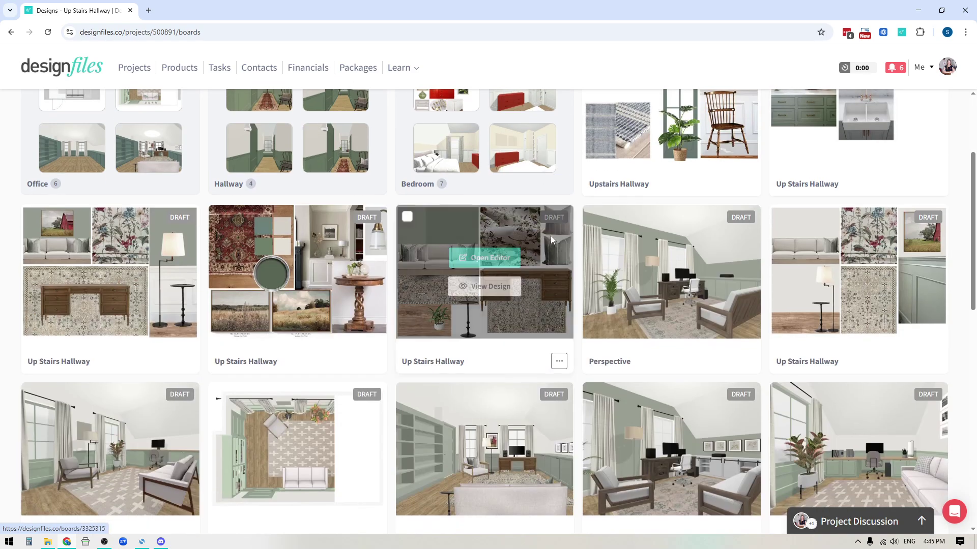
drag(424, 294, 520, 289)
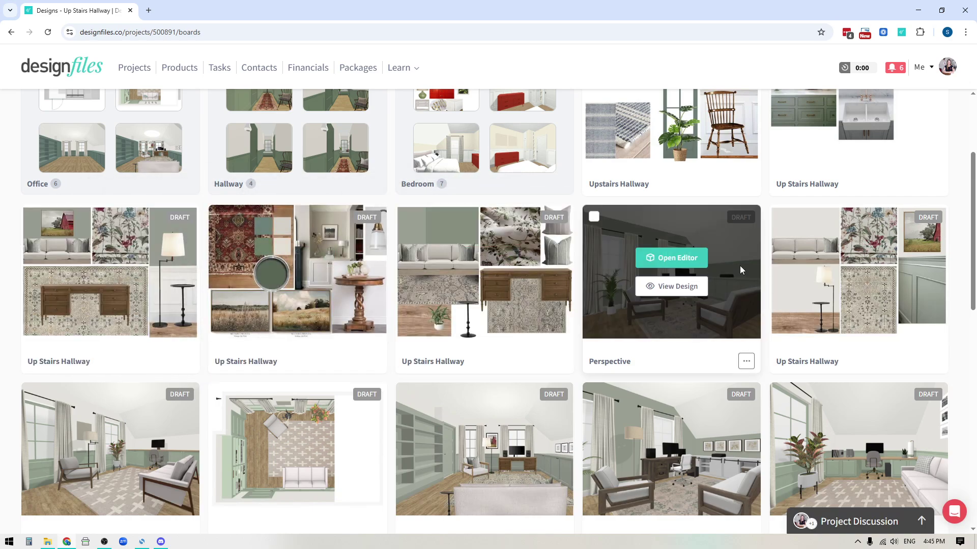
drag(740, 266, 518, 262)
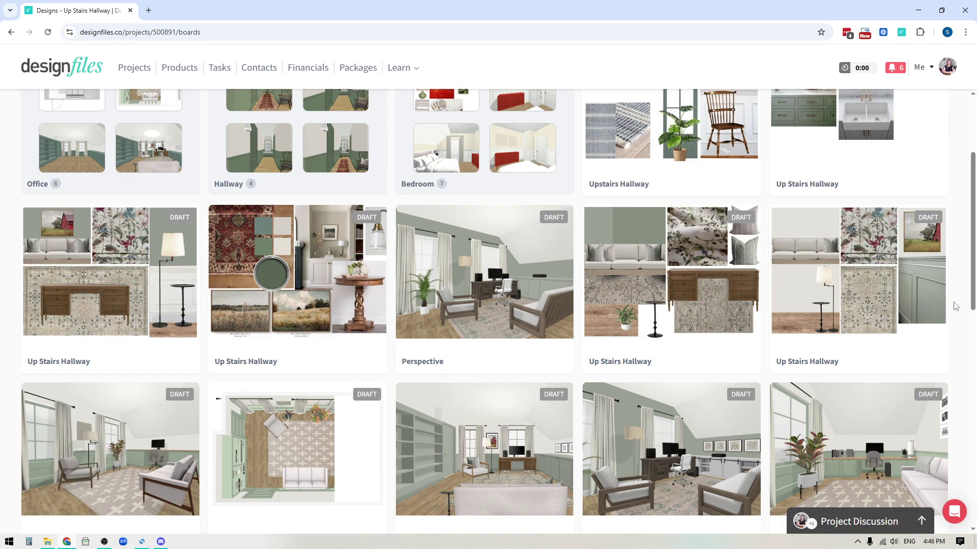
Marquee-select the Perspective render and two sofa-and-floral boards and drag them to the end of the next row
drag(952, 302, 413, 239)
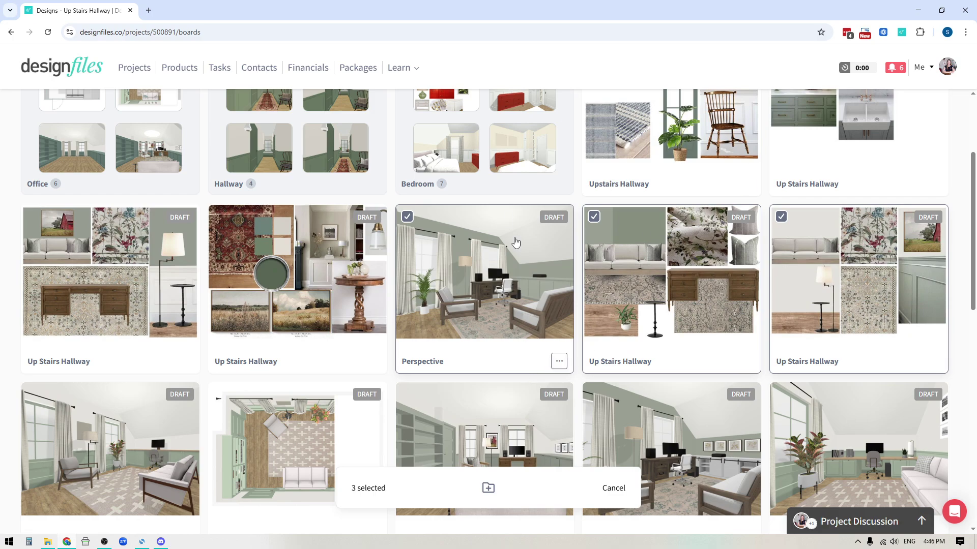
scroll(488, 311, down, 2)
drag(434, 184, 814, 350)
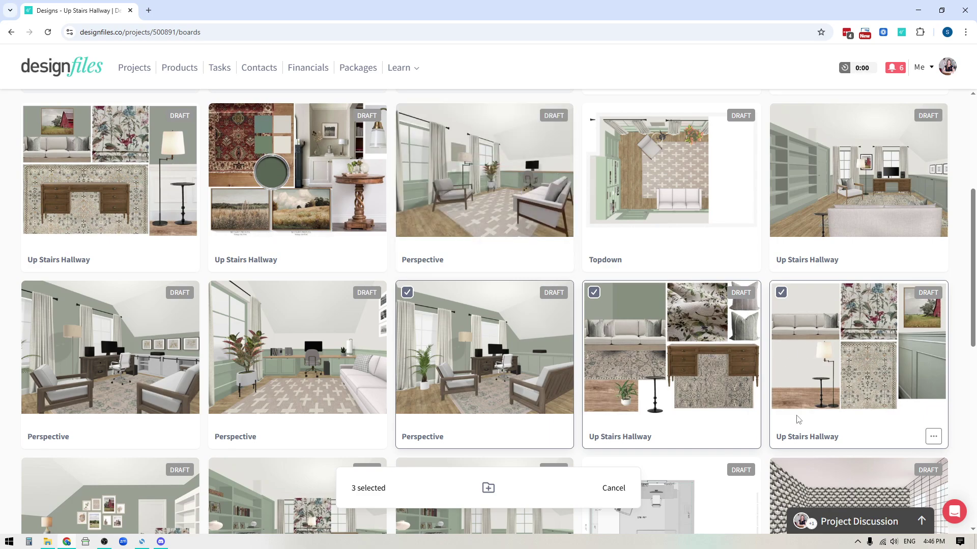
scroll(819, 412, up, 2)
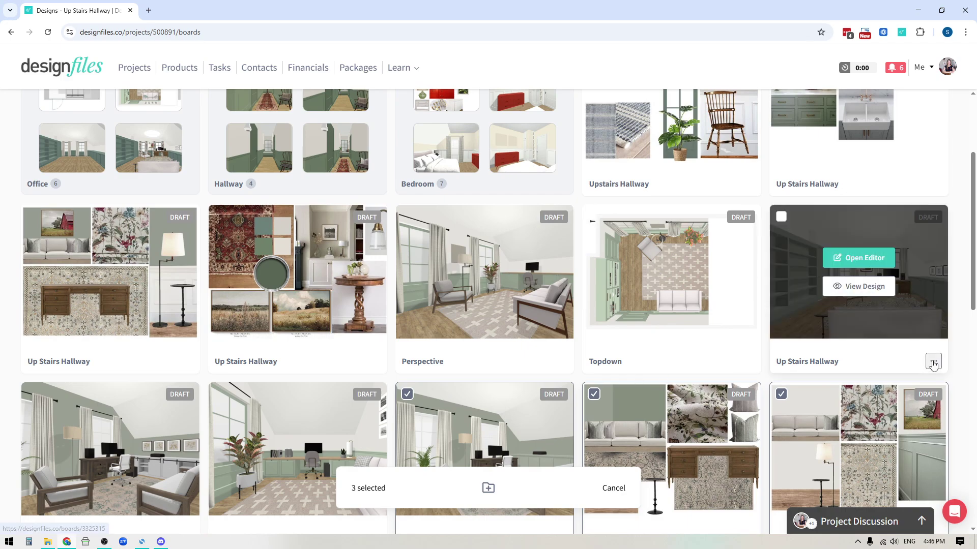
Deselect the three boards and scroll back up to the Office, Hallway and Bedroom folders
key(Escape)
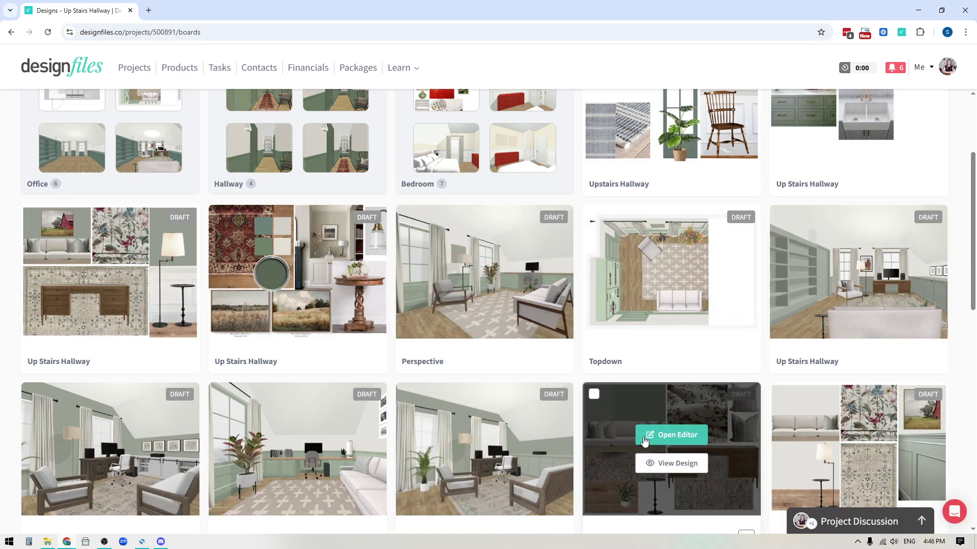
scroll(460, 414, up, 1)
scroll(460, 414, up, 3)
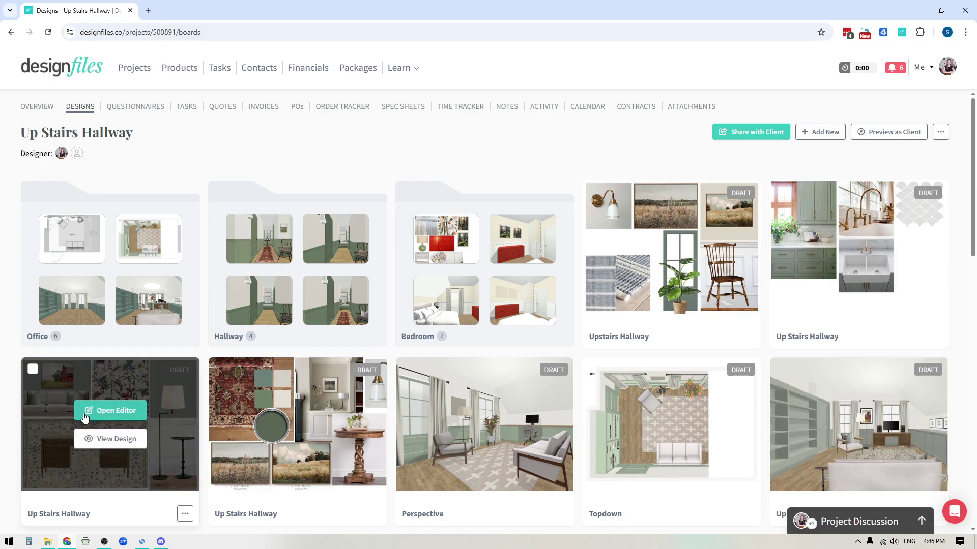
File the desk-and-wallpaper board into Office and the red-rug board into Hallway
drag(41, 407, 69, 265)
scroll(448, 385, down, 1)
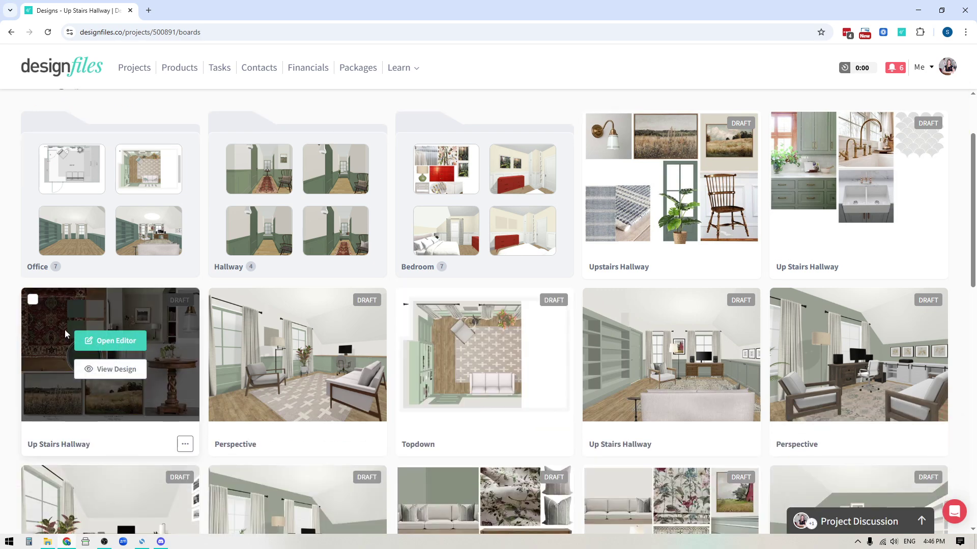
drag(56, 321, 255, 162)
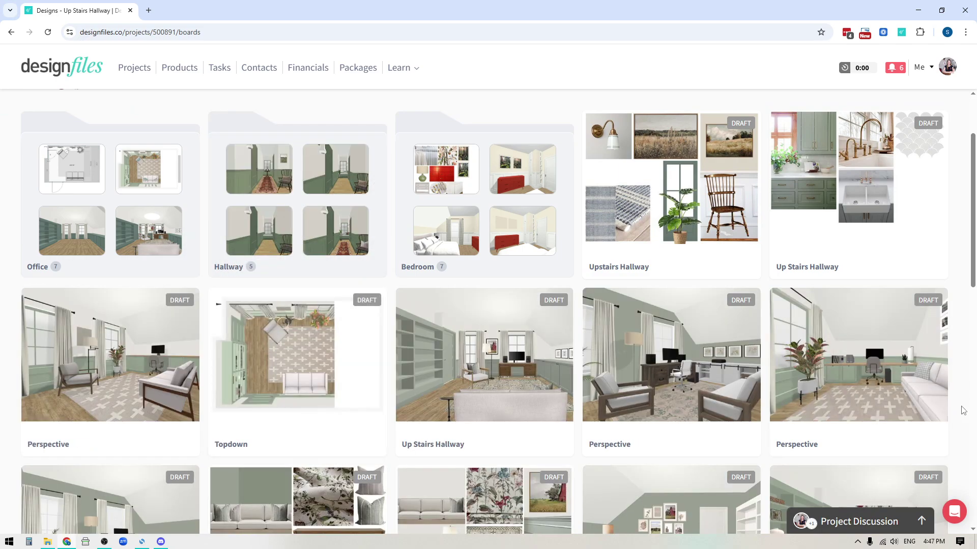
Marquee-select five office renders and drag them into the Office folder, bringing it to 12
drag(960, 405, 69, 333)
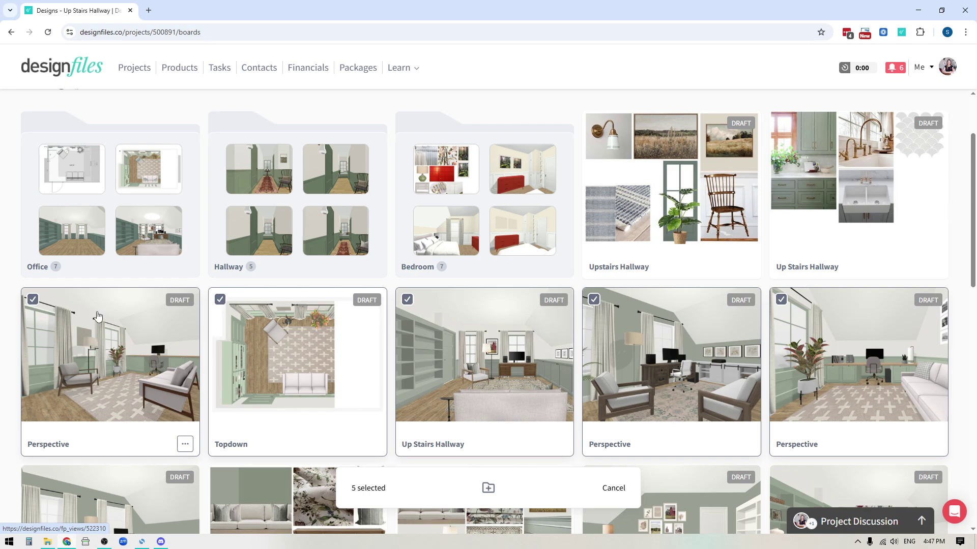
drag(98, 295, 108, 210)
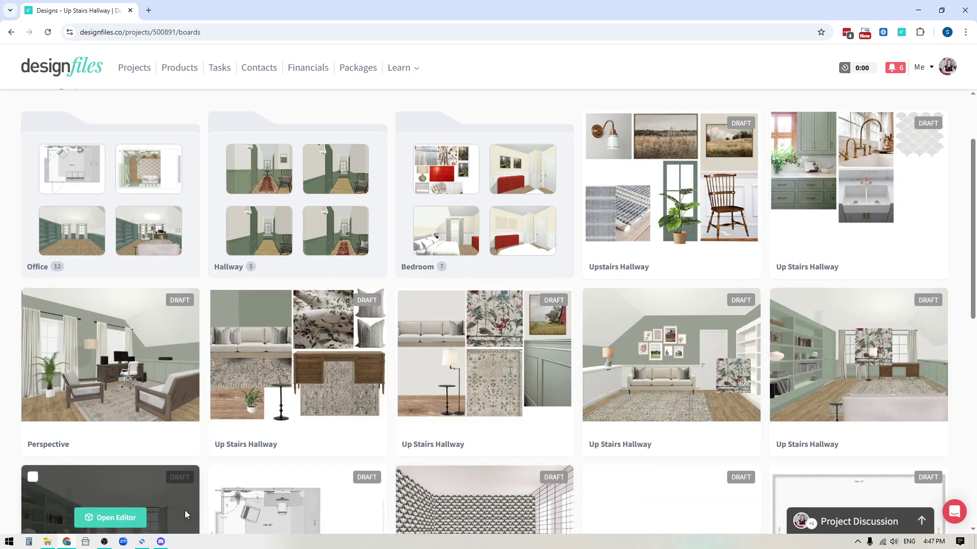
drag(961, 368, 84, 332)
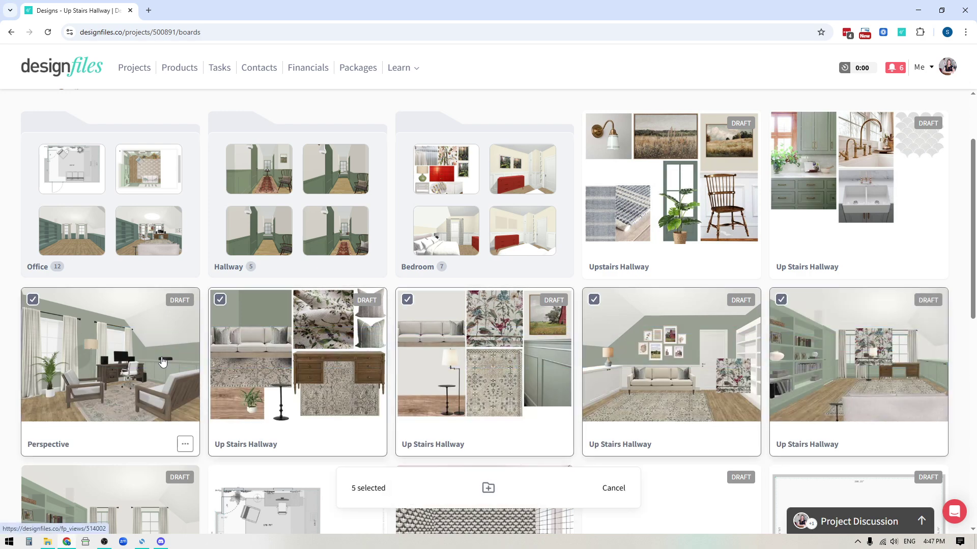
Move the five selected boards into the Office folder with Move Designs, raising it to 17
click(488, 490)
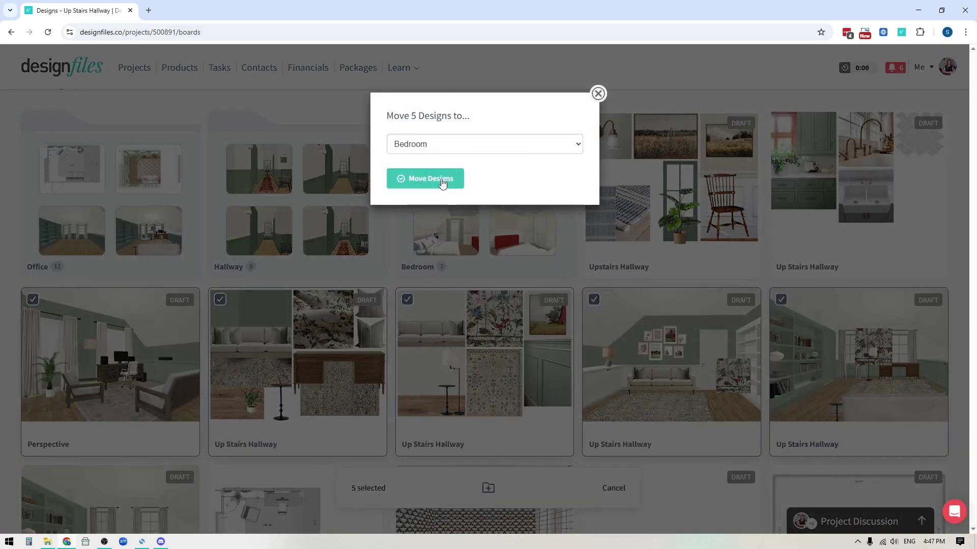
click(452, 146)
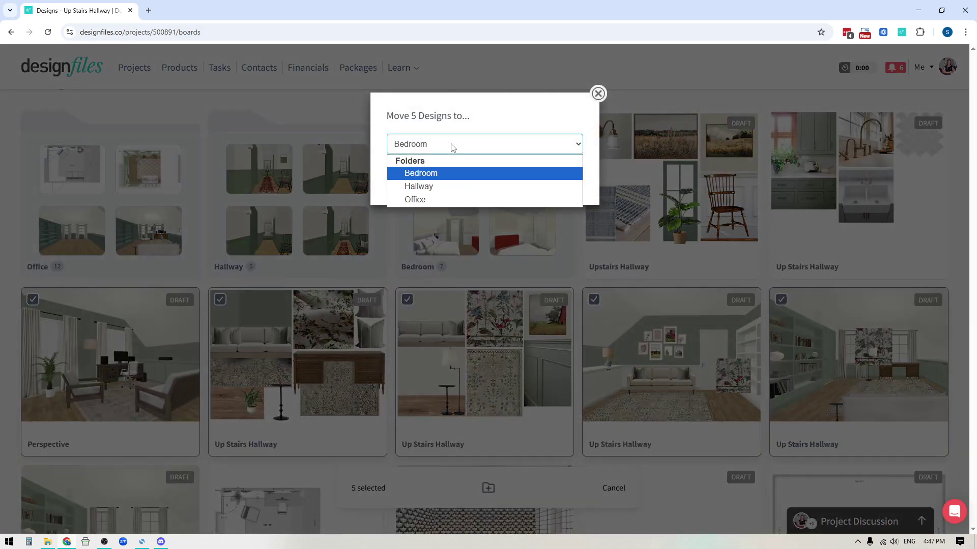
click(420, 201)
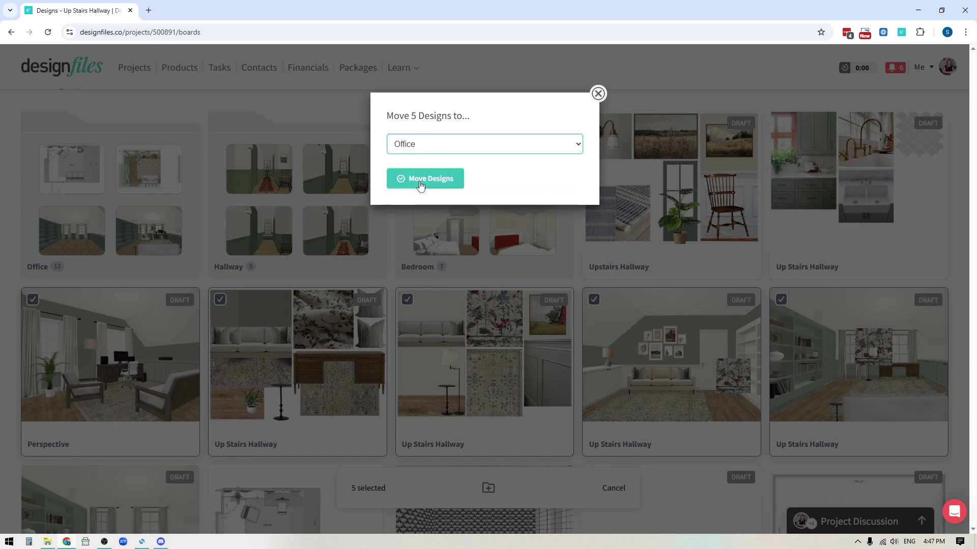
click(421, 182)
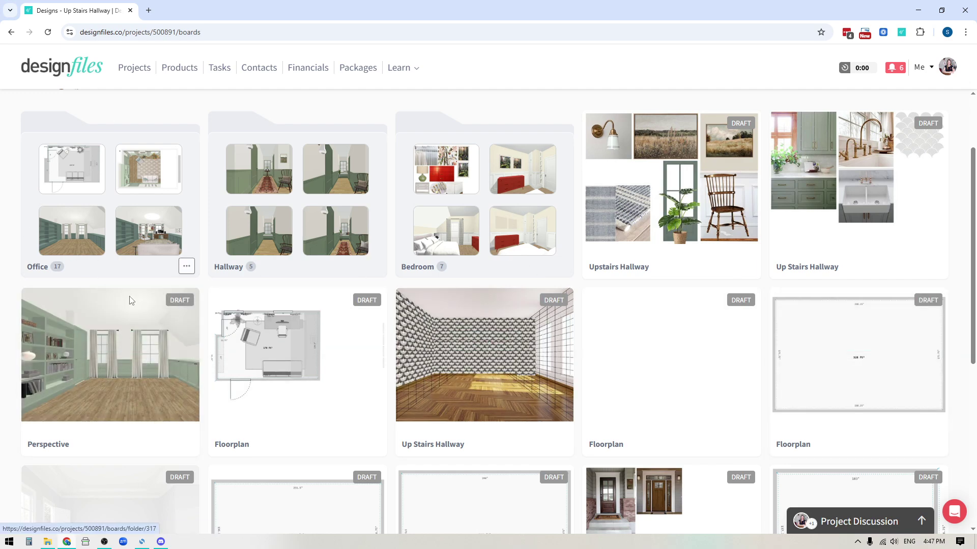
Inside the Office folder, place both Up Stairs Hallway collages right after Floorplan, ahead of Topdown
click(192, 179)
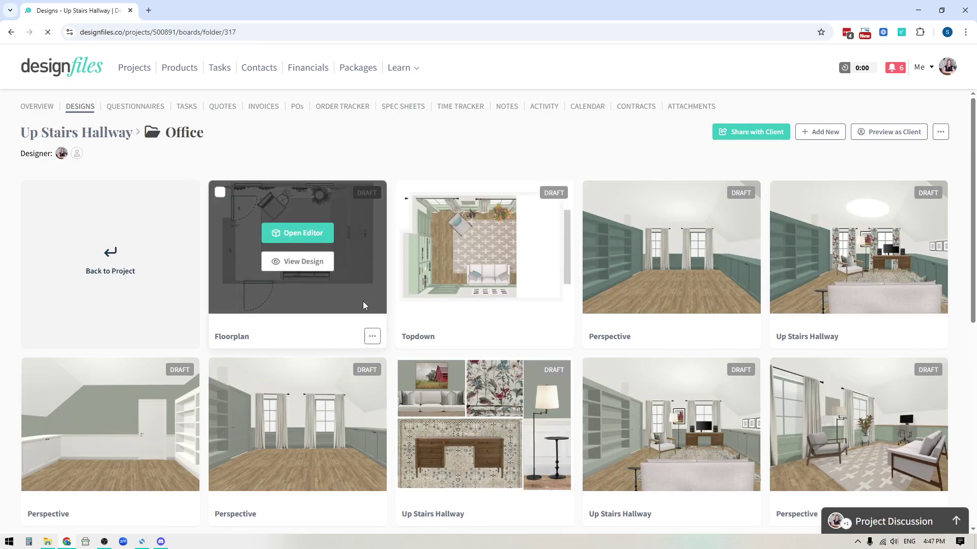
mouse_move(540, 238)
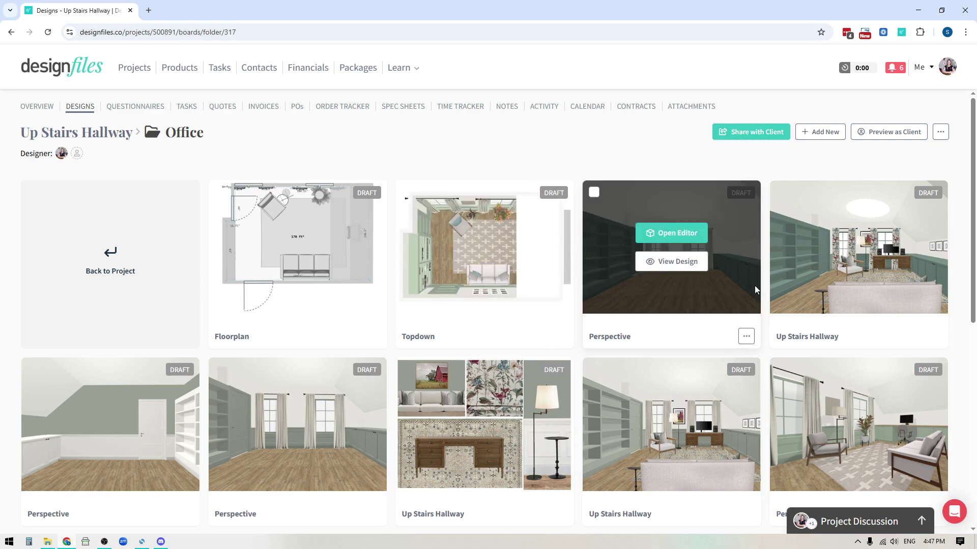
drag(423, 408, 458, 239)
scroll(648, 381, down, 1)
scroll(648, 380, down, 1)
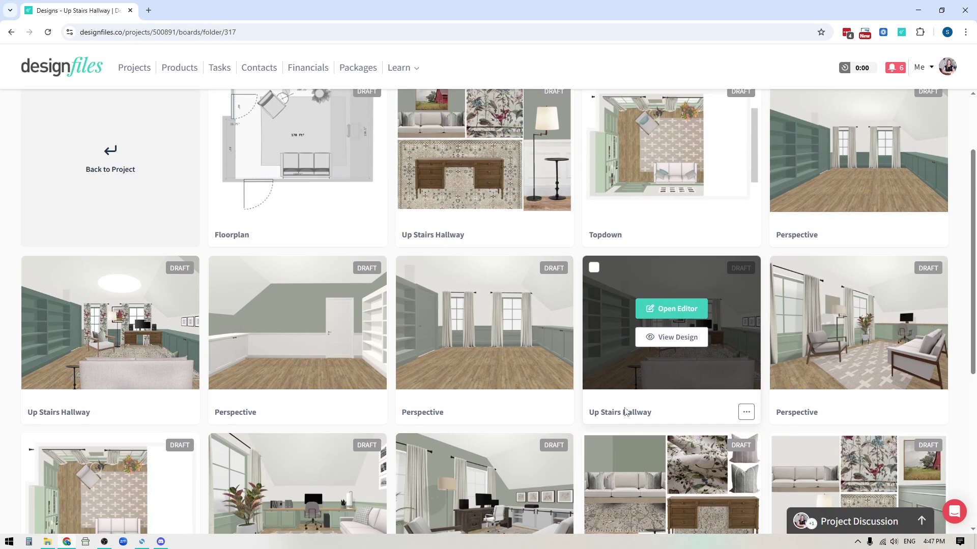
drag(619, 450, 600, 159)
scroll(685, 451, up, 2)
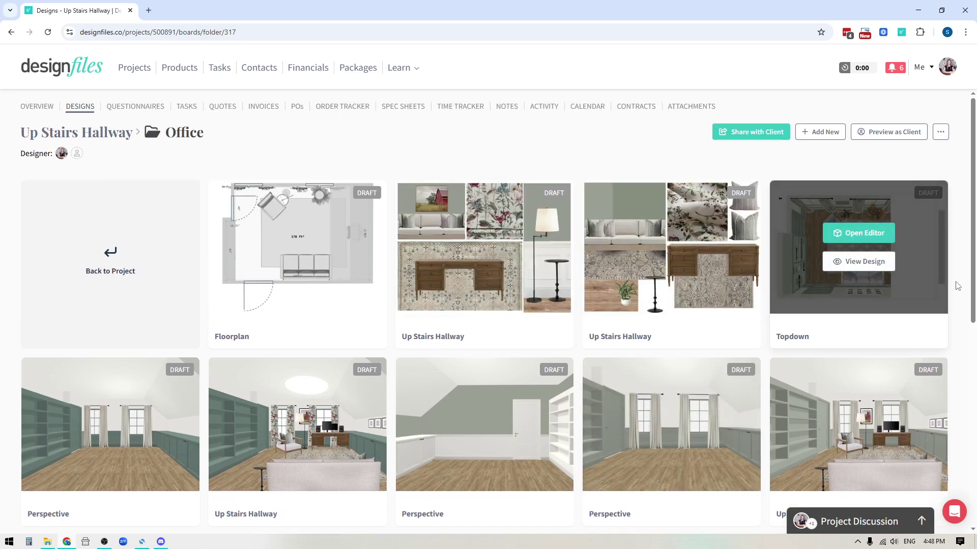
drag(959, 290, 439, 232)
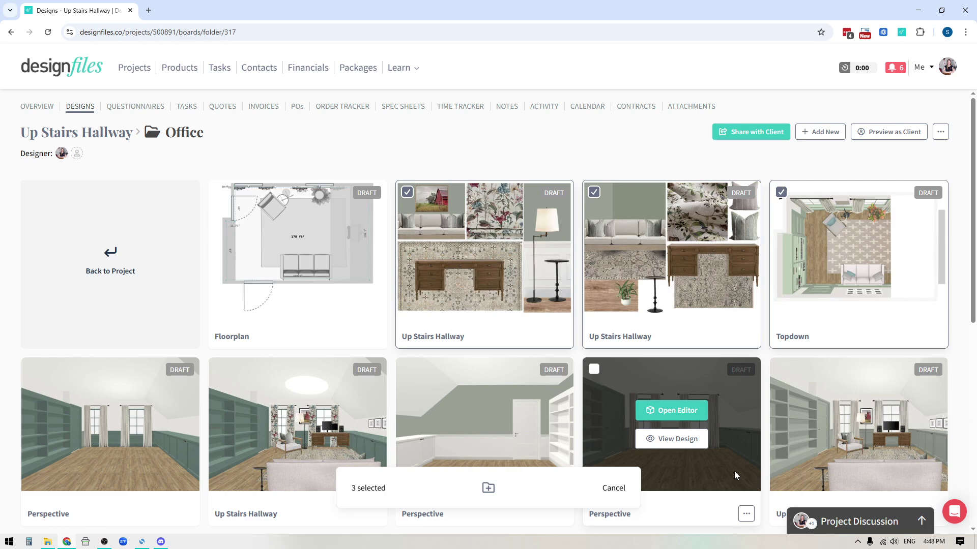
Clear the selection and select the Floorplan and two Perspective boards
click(959, 218)
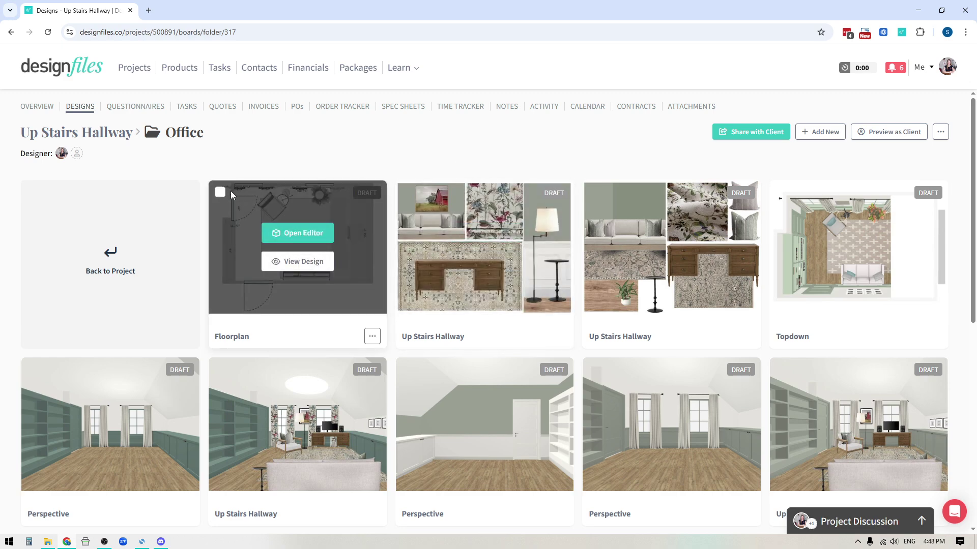
click(220, 193)
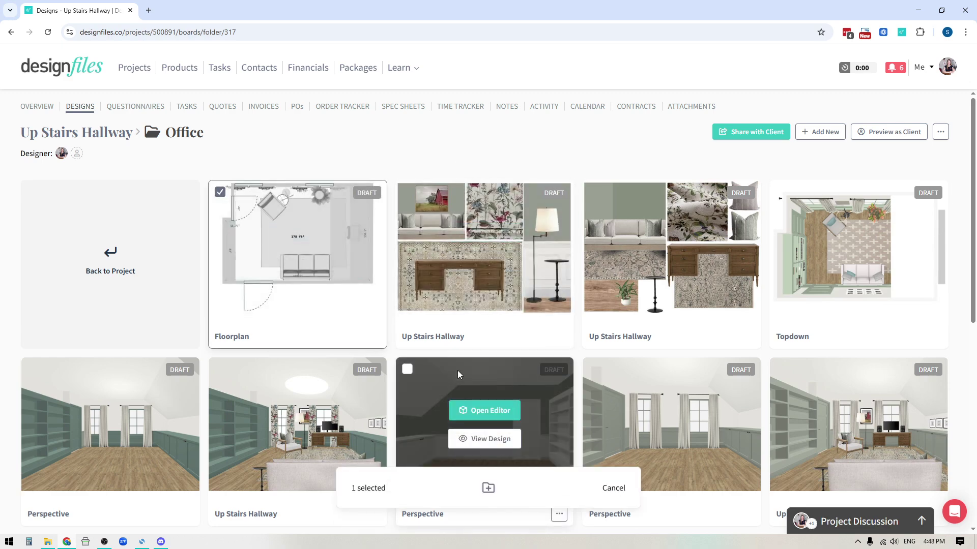
click(407, 372)
click(594, 369)
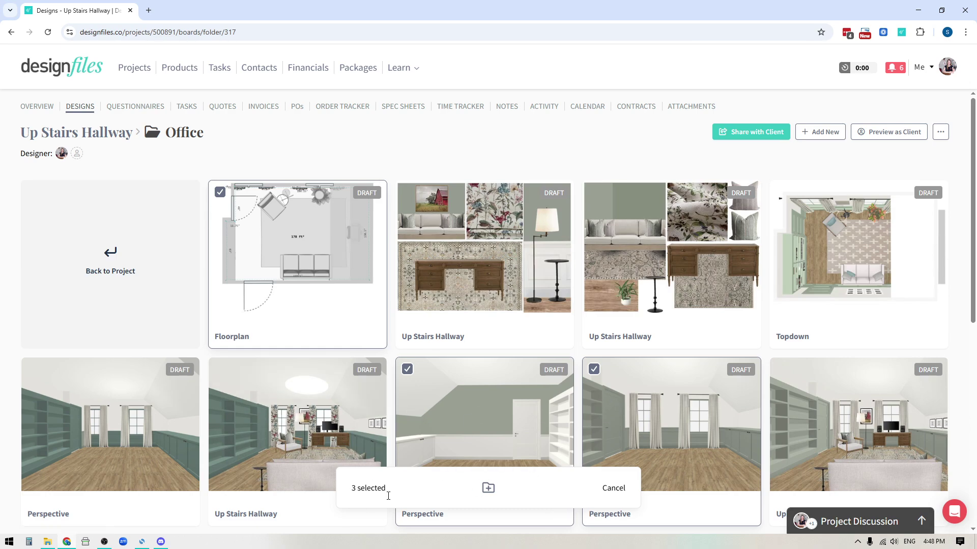
Move the three selected boards out of Office back to the project level
click(488, 489)
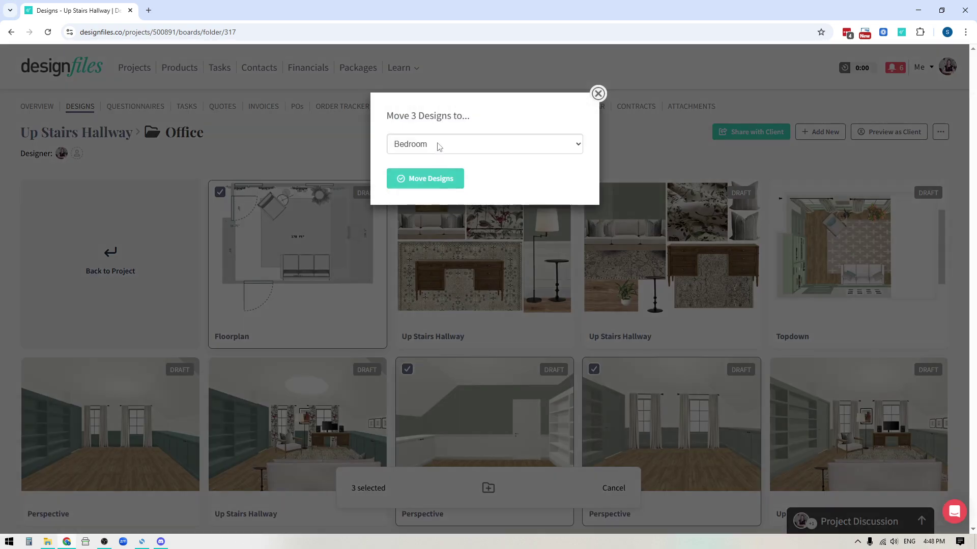
click(436, 145)
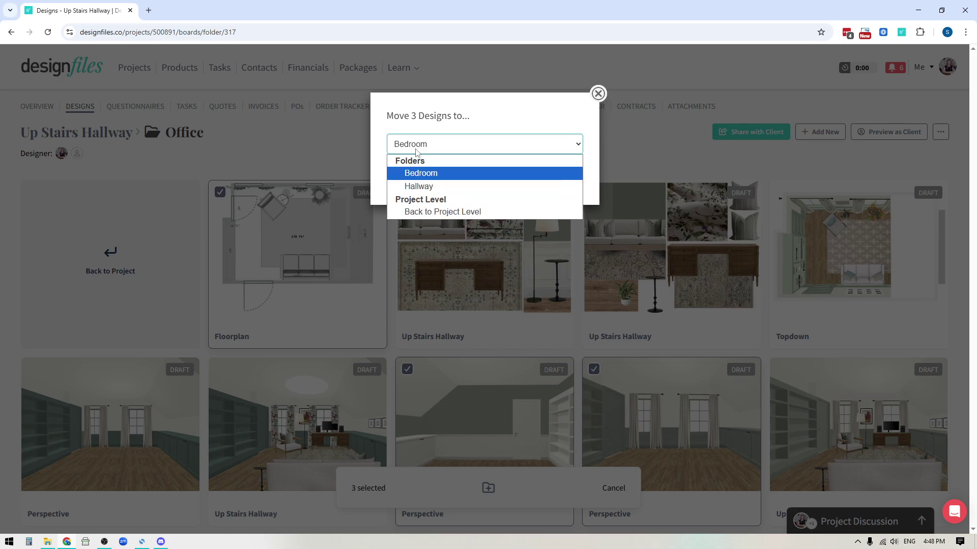
click(602, 95)
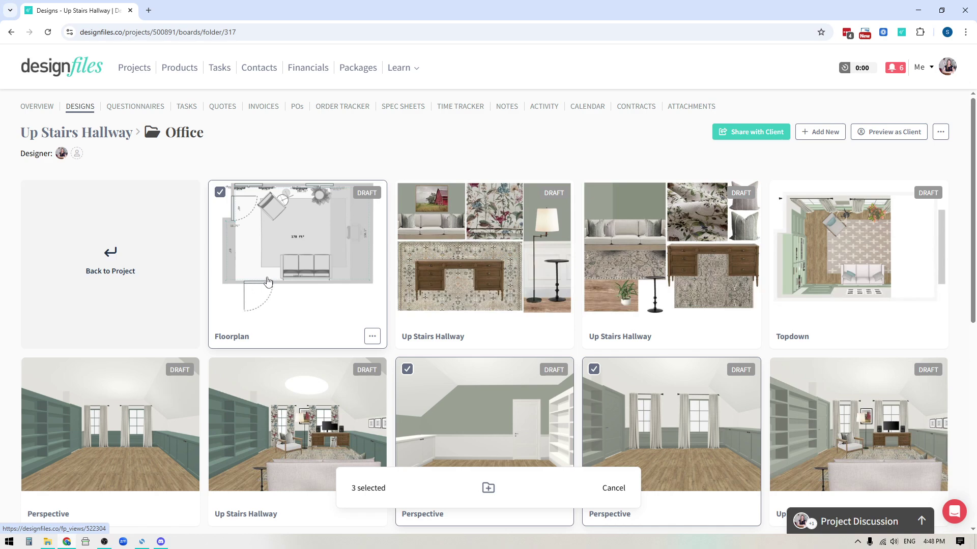
drag(253, 266, 94, 259)
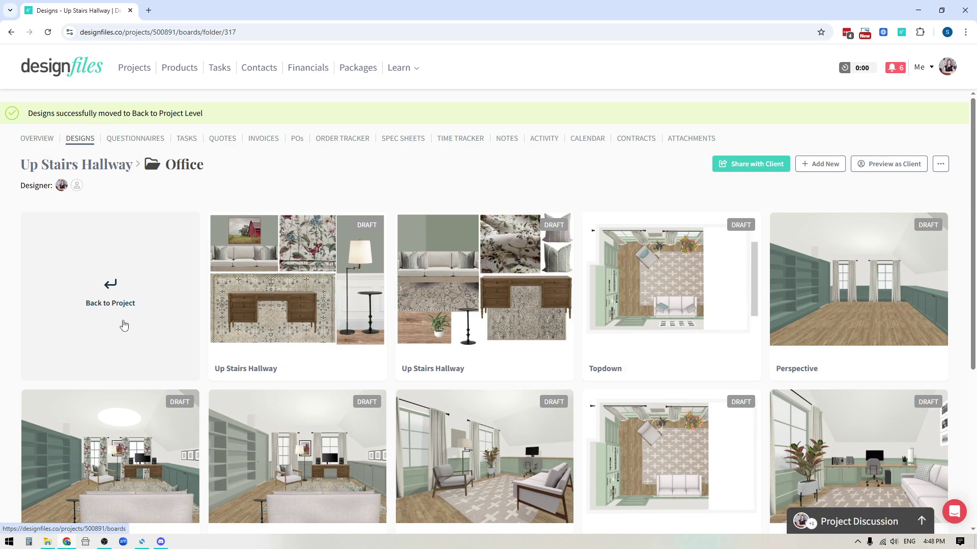
Return to the project's Designs page and review the boards, with Office now at 14
click(109, 290)
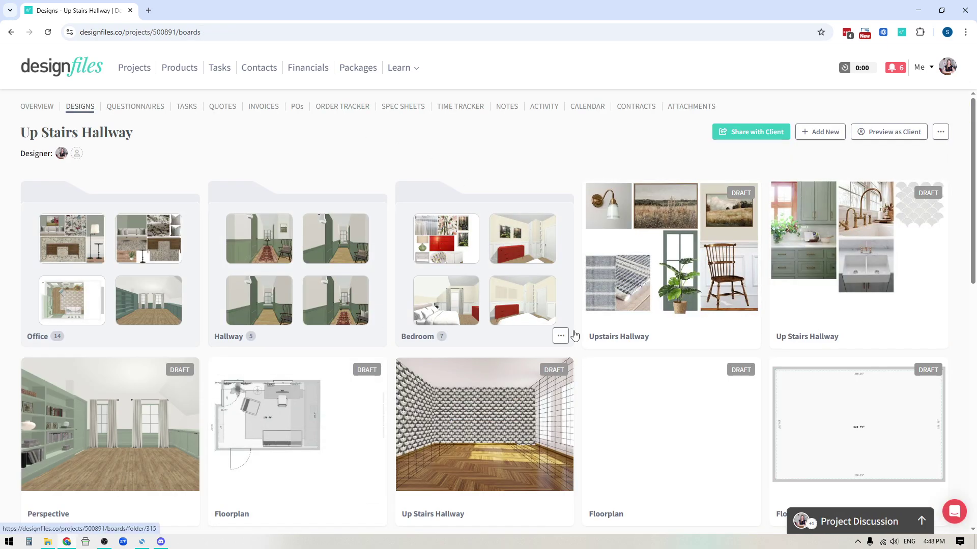
scroll(574, 336, down, 4)
scroll(574, 335, down, 7)
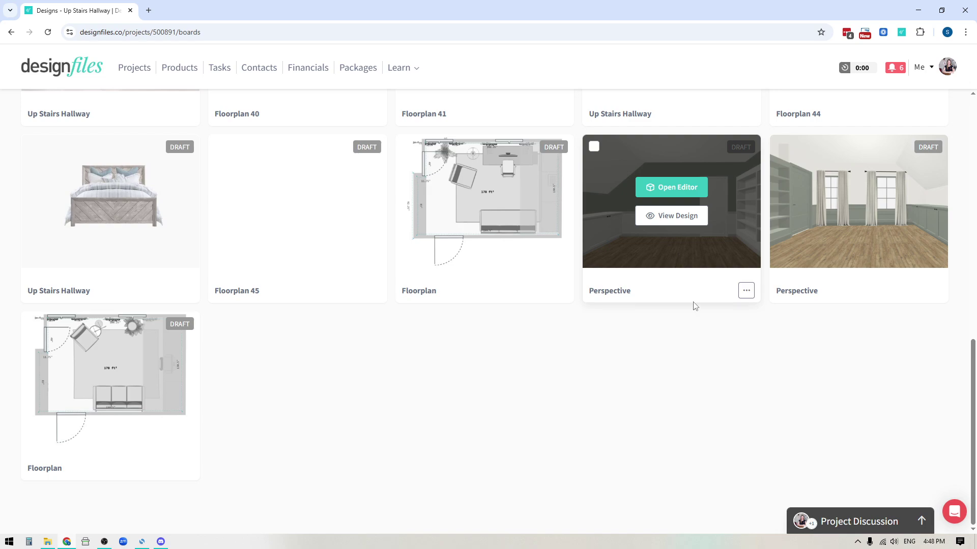
scroll(606, 383, up, 7)
scroll(604, 380, up, 4)
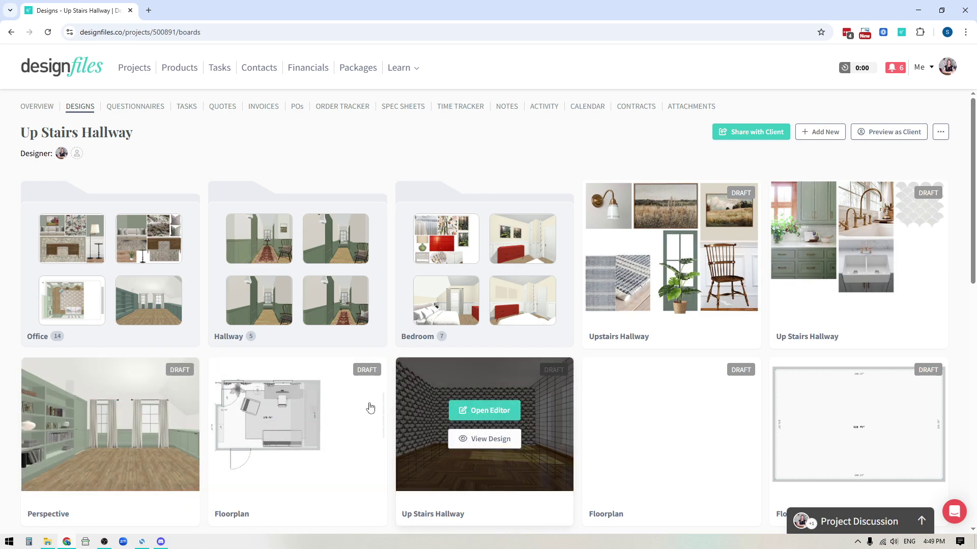
Try moving the Perspective board into the second slot of the row
drag(108, 390, 280, 382)
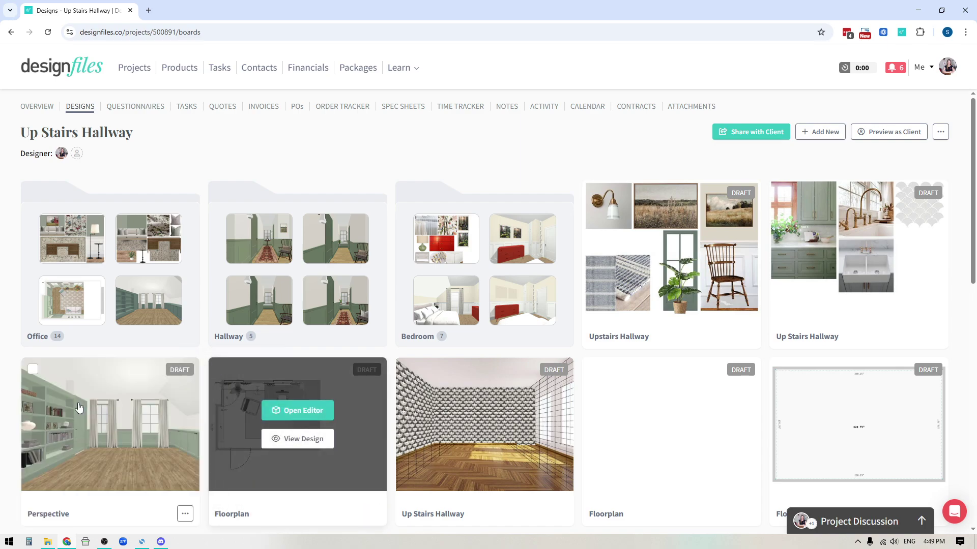
scroll(568, 155, down, 3)
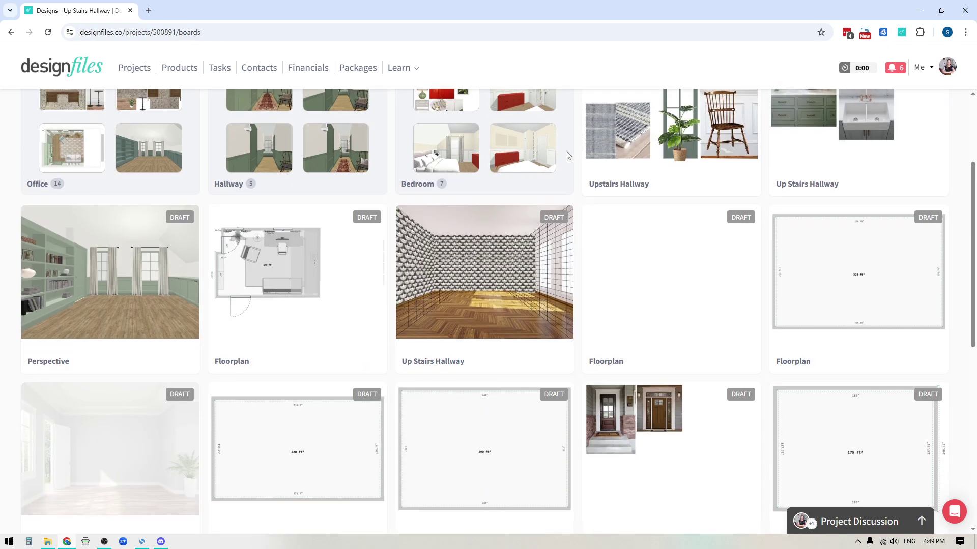
scroll(573, 265, up, 3)
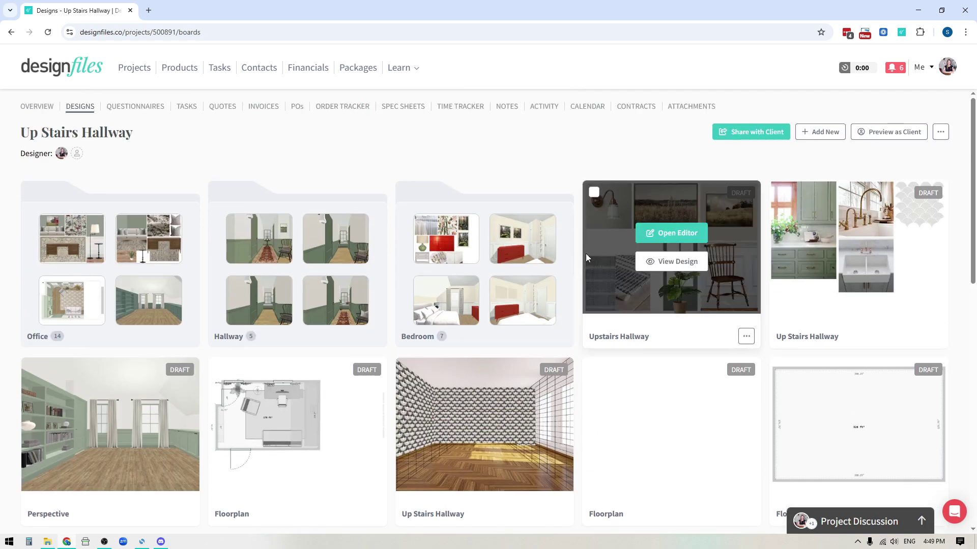